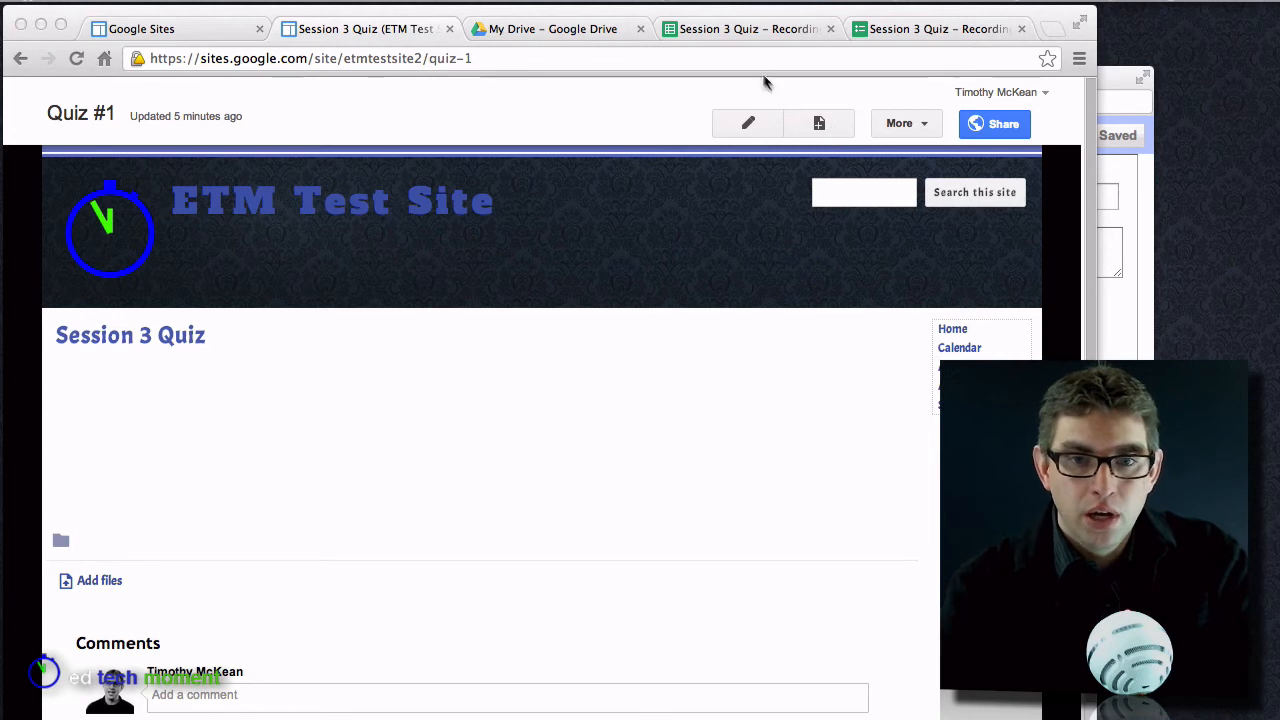
# Review the Session 3 Quiz response spreadsheet and the questions in its live form
pyautogui.click(724, 30)
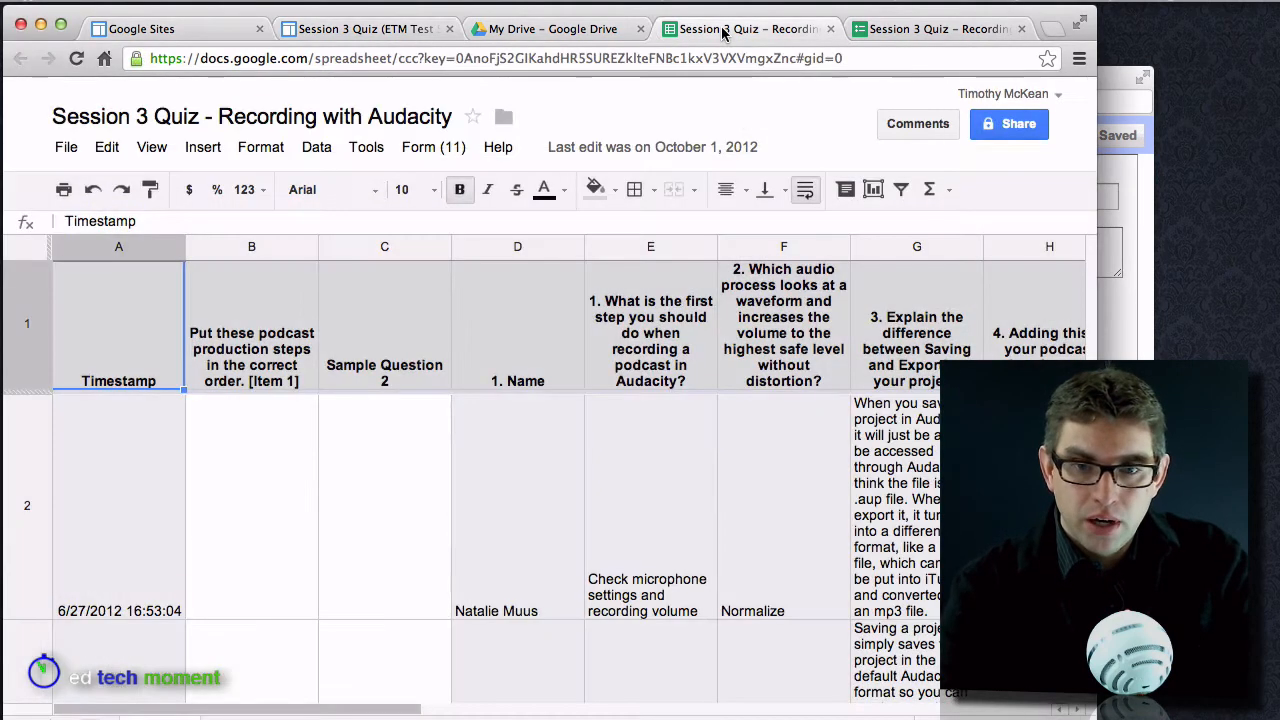
pyautogui.click(928, 30)
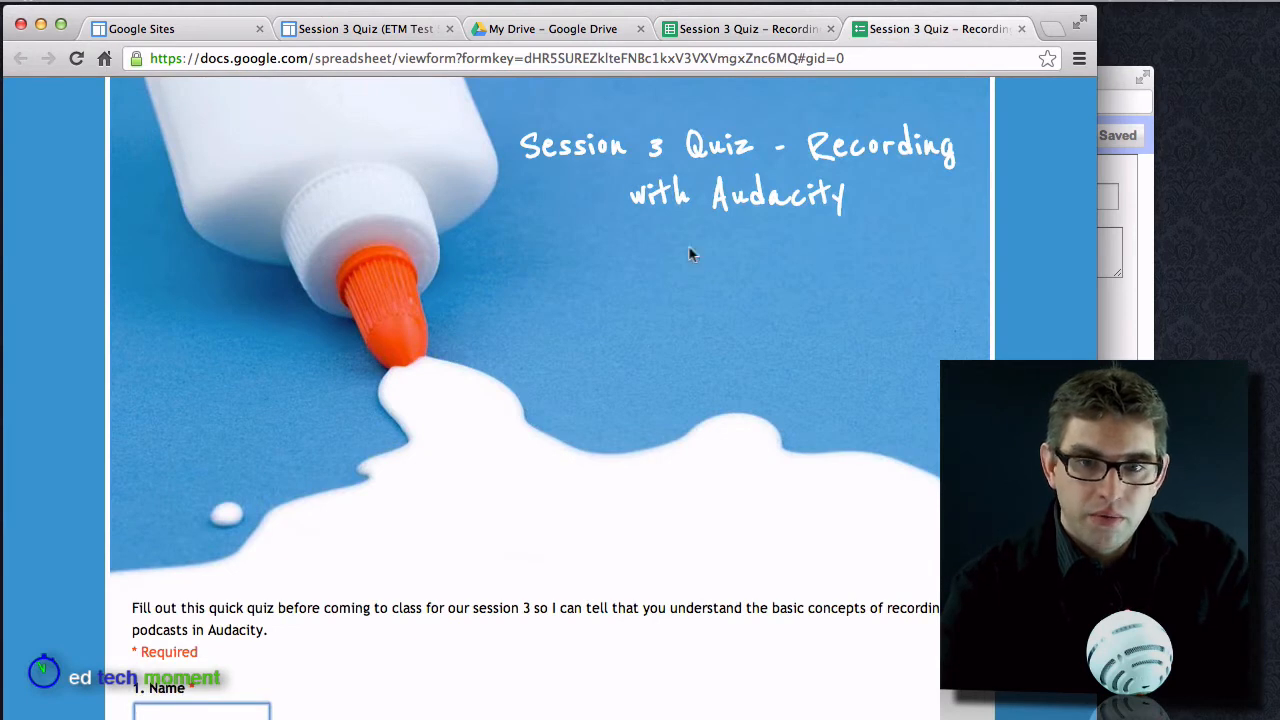
pyautogui.scroll(-5, 702, 280)
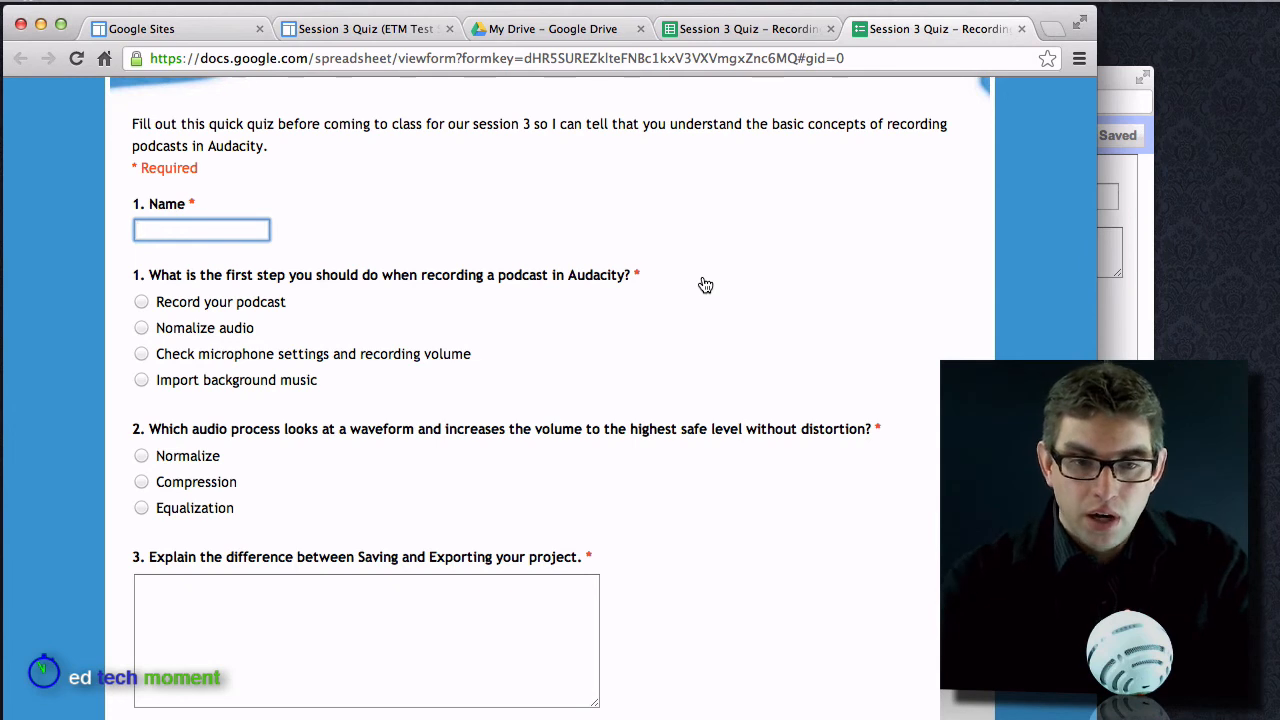
pyautogui.scroll(-3, 704, 284)
pyautogui.scroll(2, 702, 283)
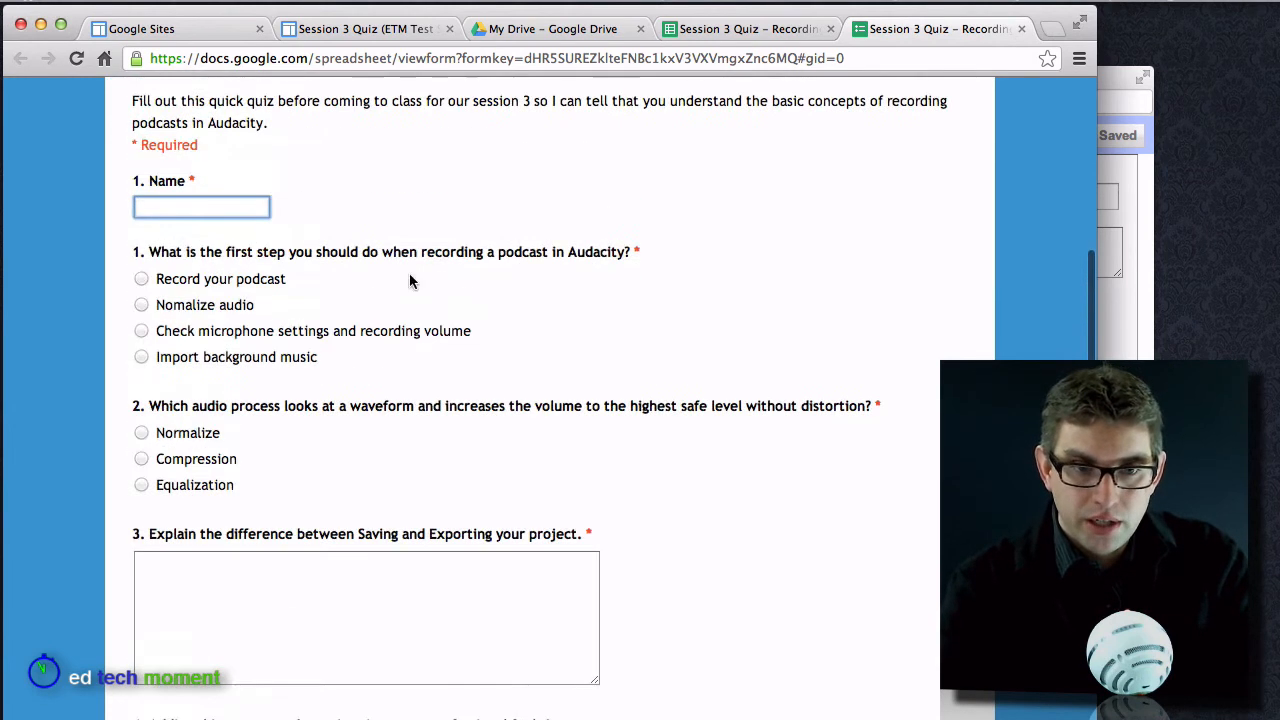
pyautogui.scroll(-3, 460, 468)
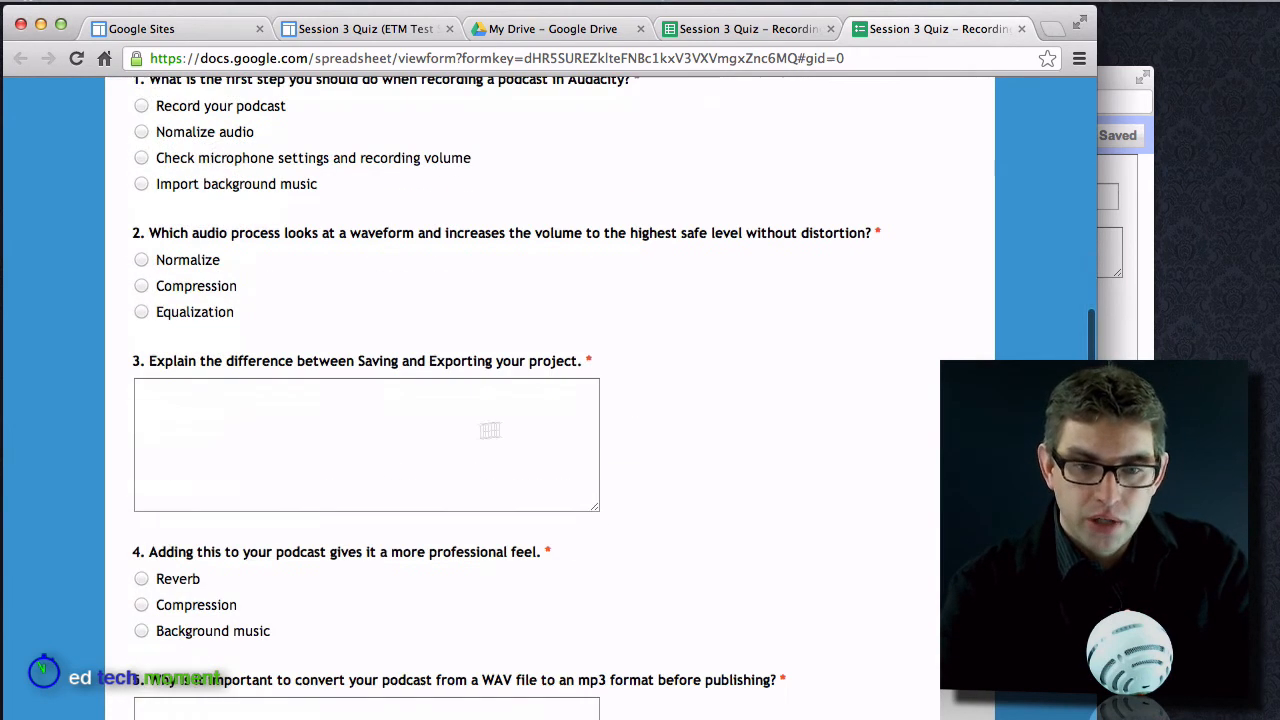
pyautogui.scroll(-3, 590, 495)
pyautogui.scroll(8, 589, 493)
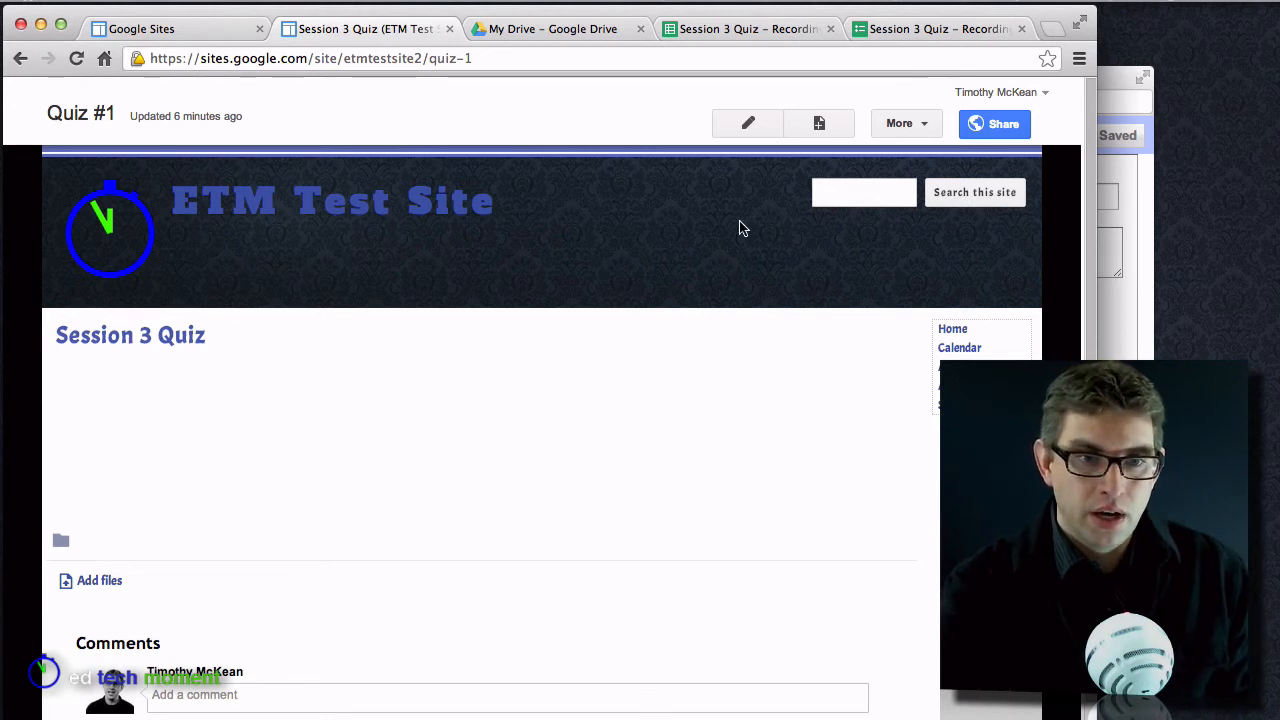
# Edit the Quiz #1 page and choose "Session 3 Quiz - Recording with Audacity" as the spreadsheet form to insert
pyautogui.click(748, 125)
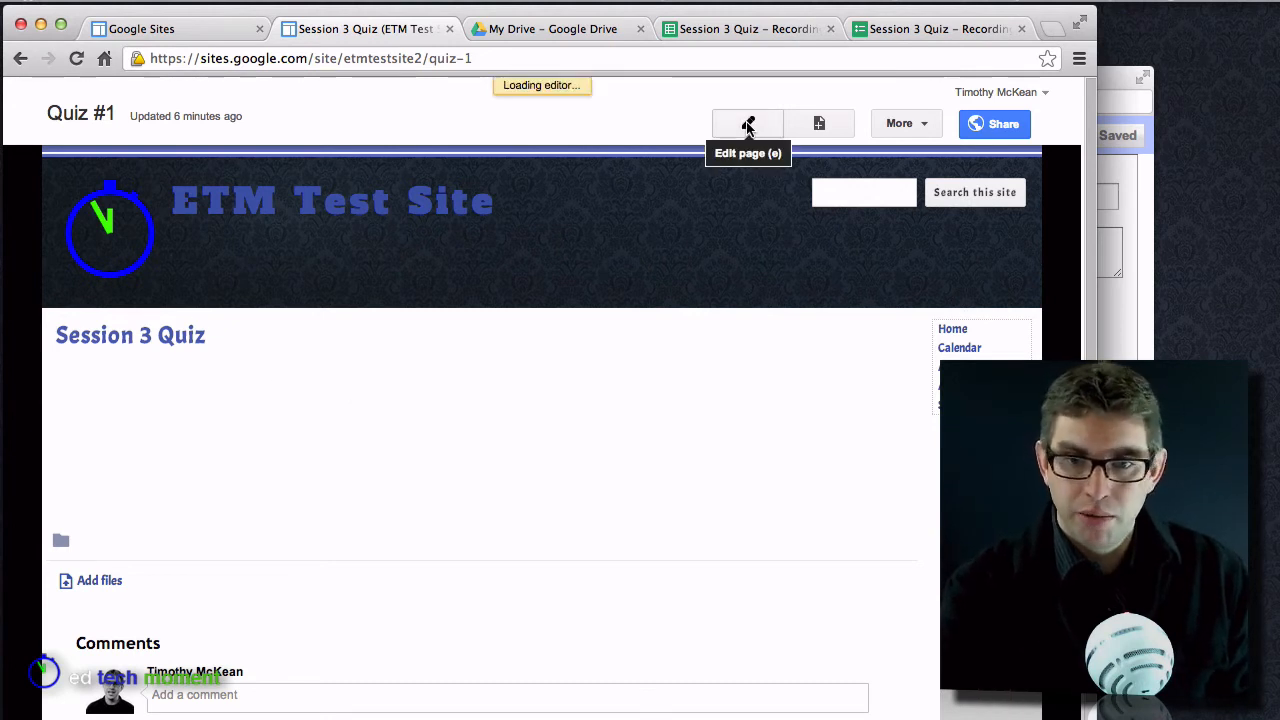
pyautogui.click(66, 151)
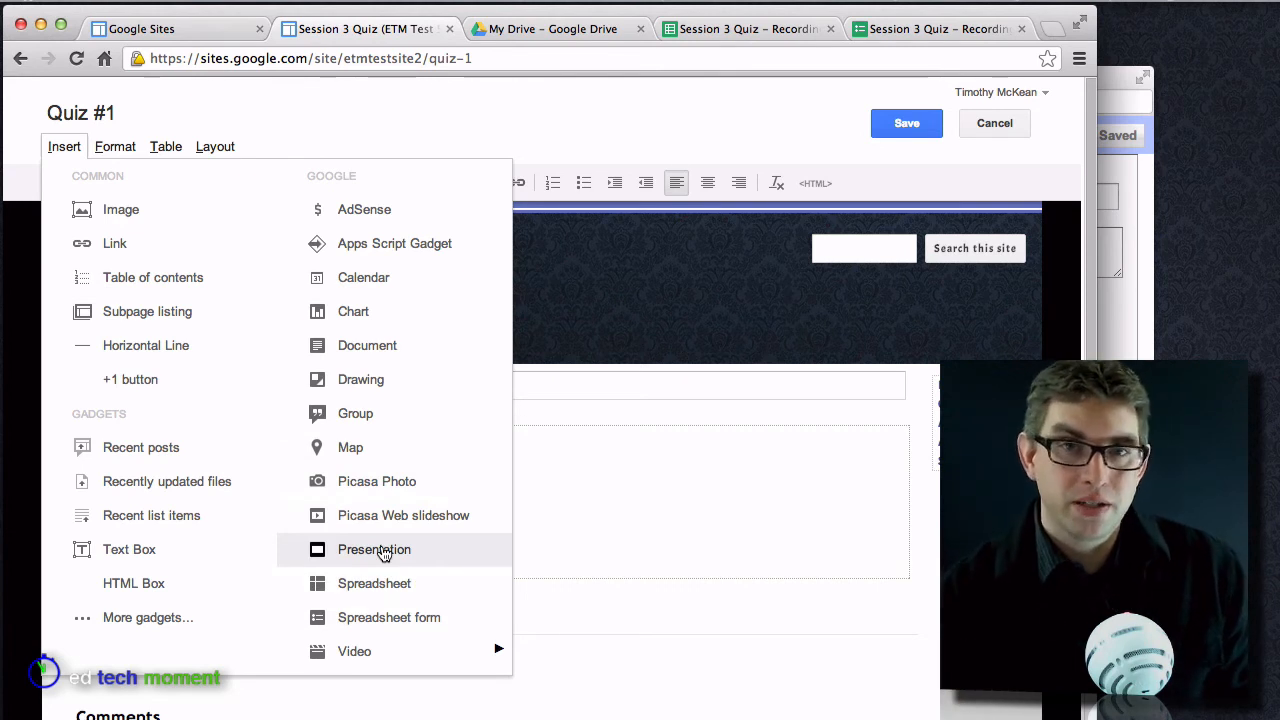
pyautogui.click(405, 622)
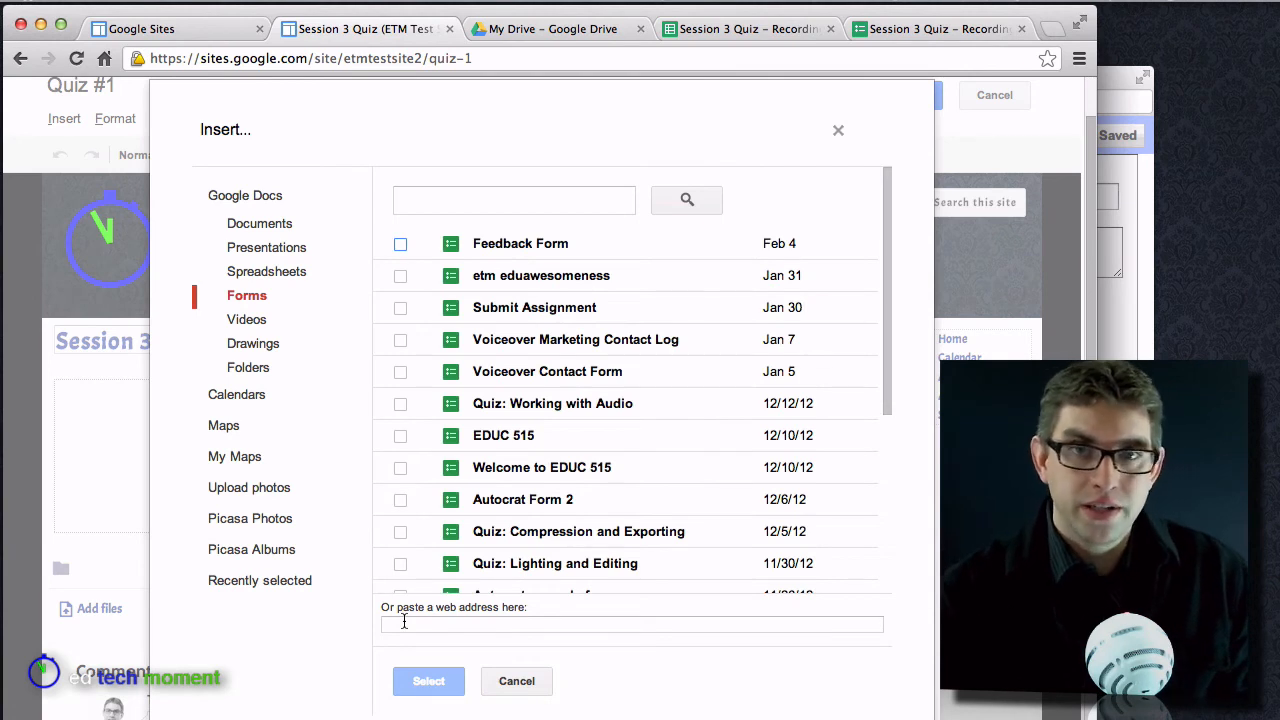
pyautogui.scroll(-5, 612, 490)
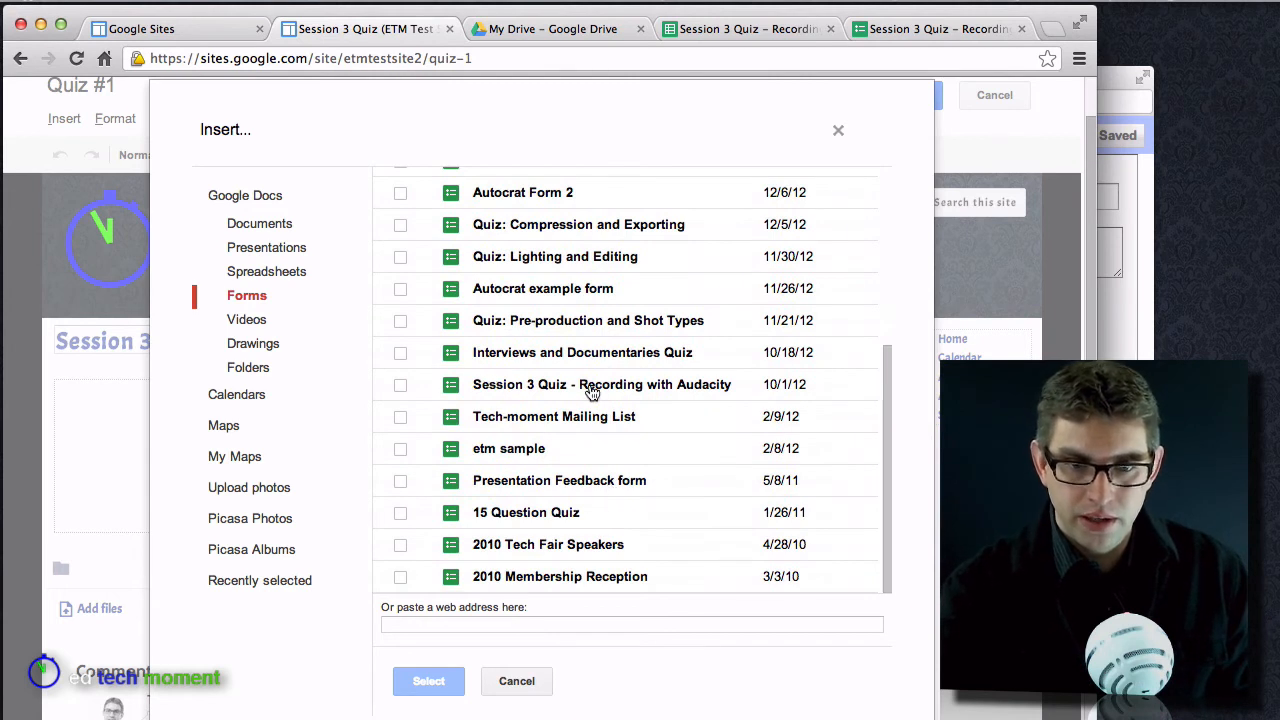
pyautogui.click(401, 388)
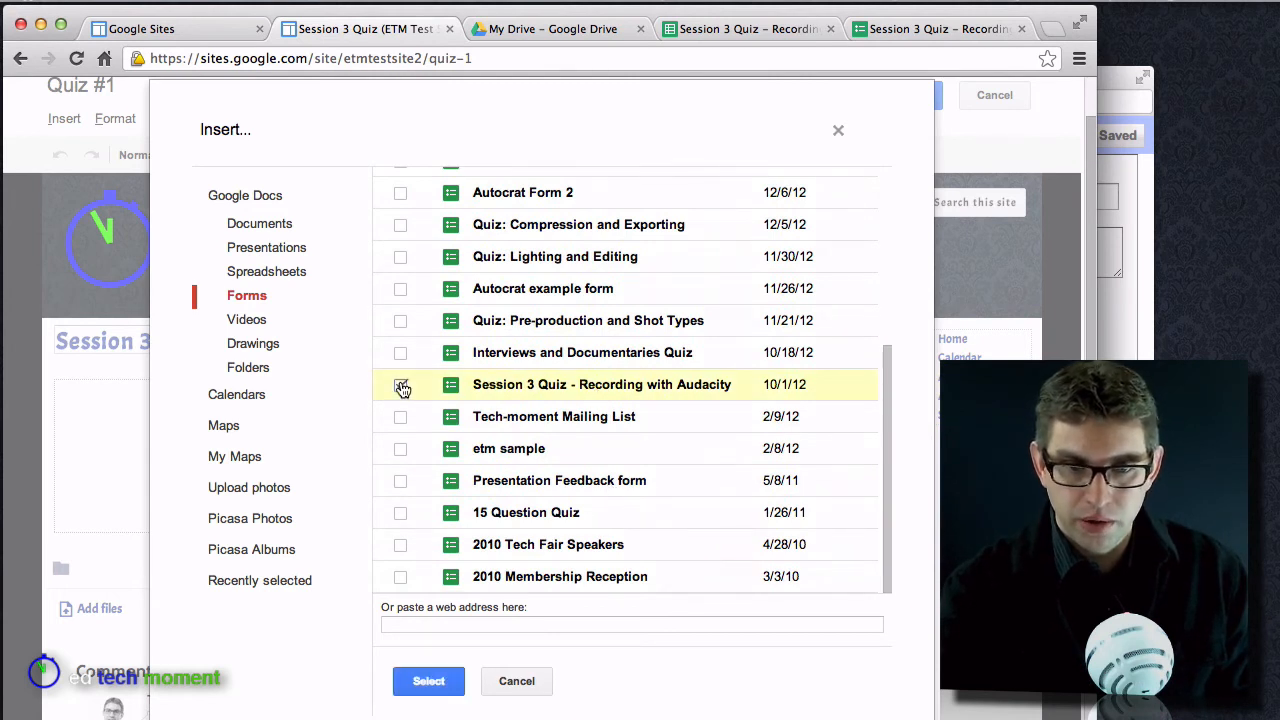
pyautogui.click(430, 683)
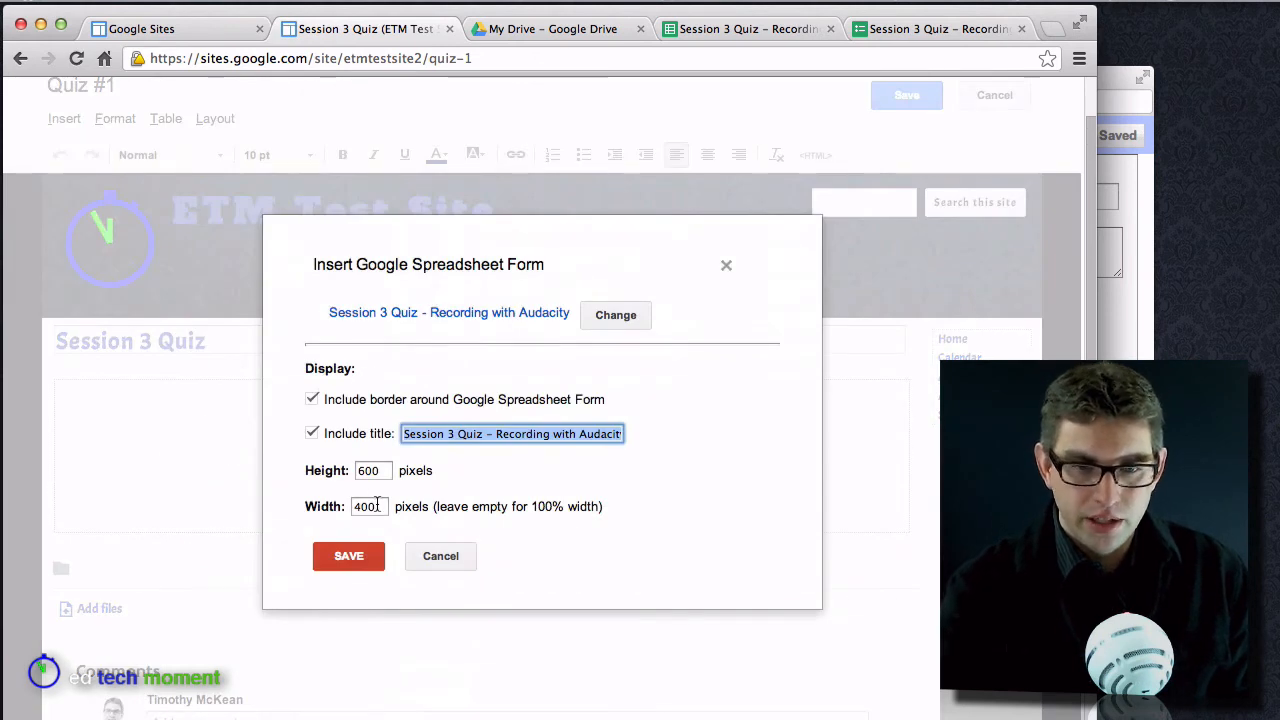
# Insert the form without border or title, with the width left empty and the height set to 2000 pixels
pyautogui.click(312, 400)
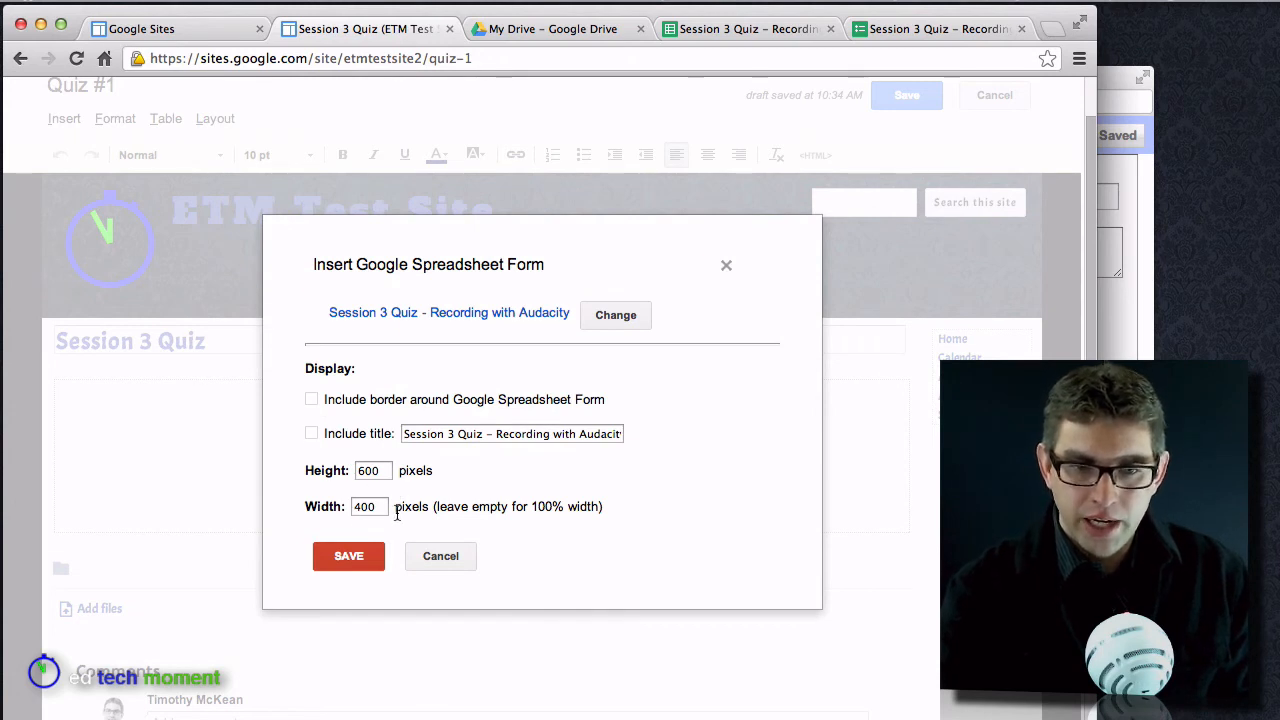
pyautogui.moveTo(378, 507); pyautogui.dragTo(337, 508)
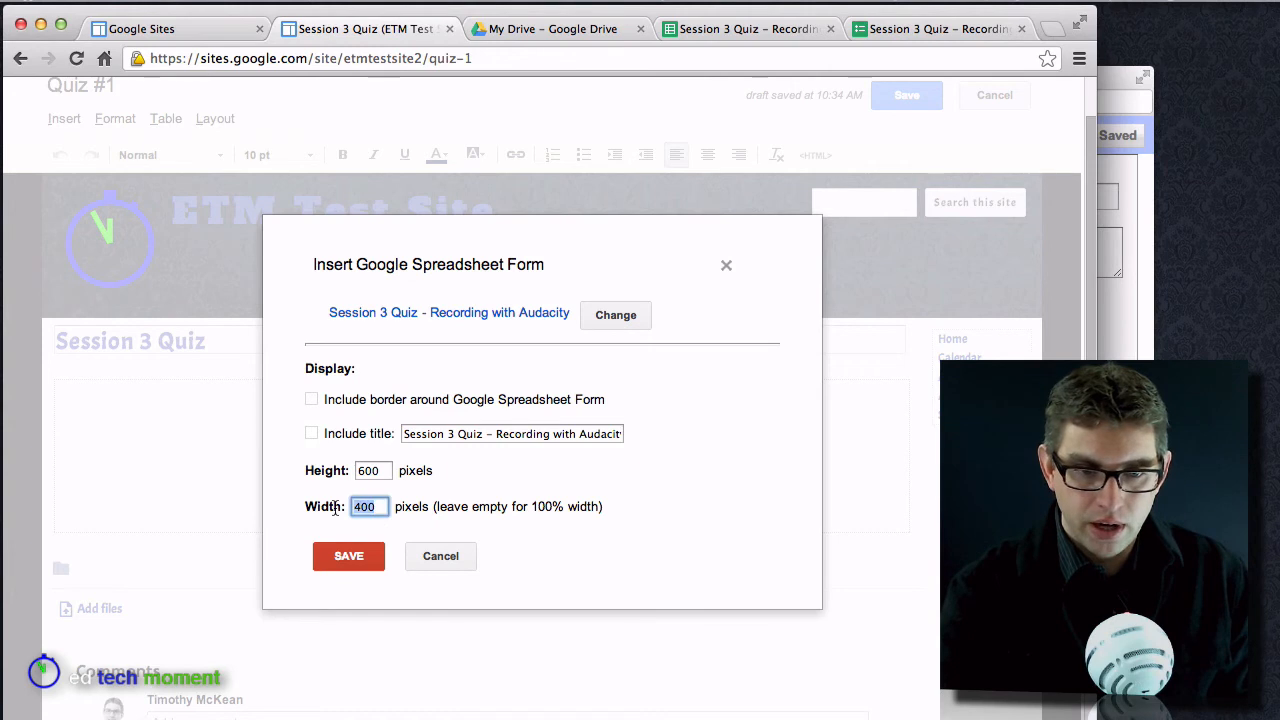
pyautogui.write('10')
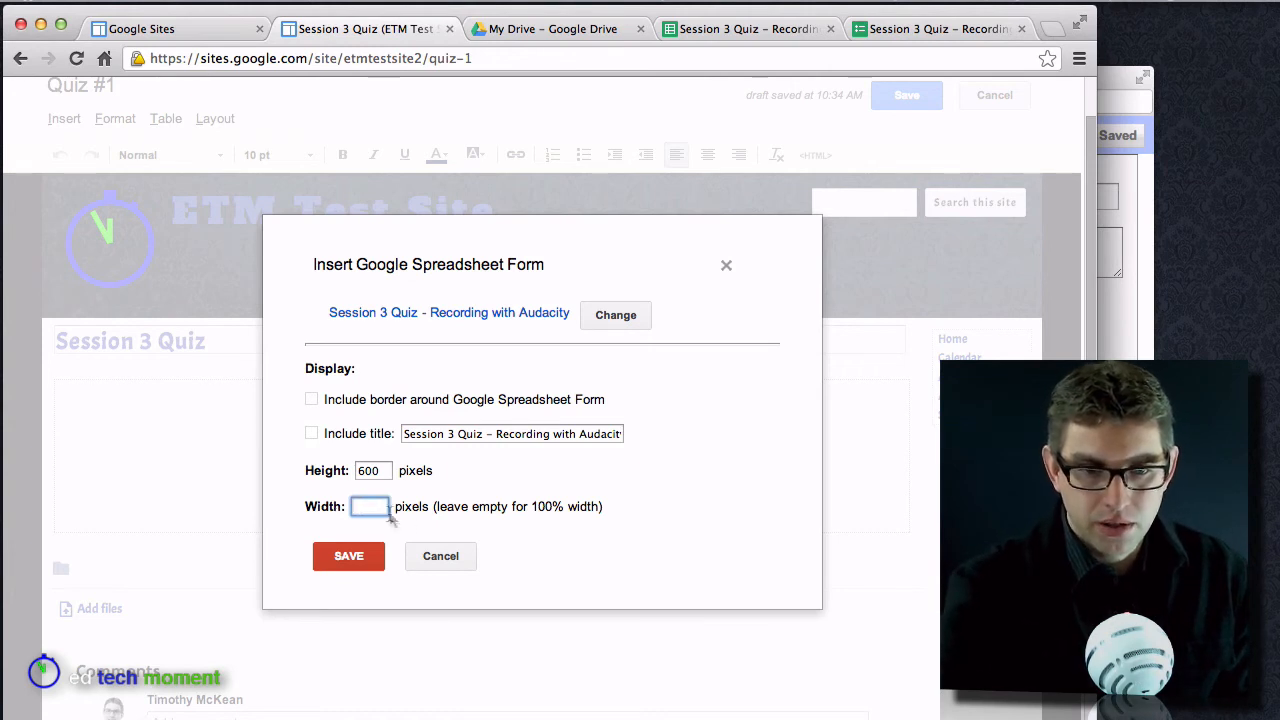
pyautogui.click(541, 521)
pyautogui.click(383, 474)
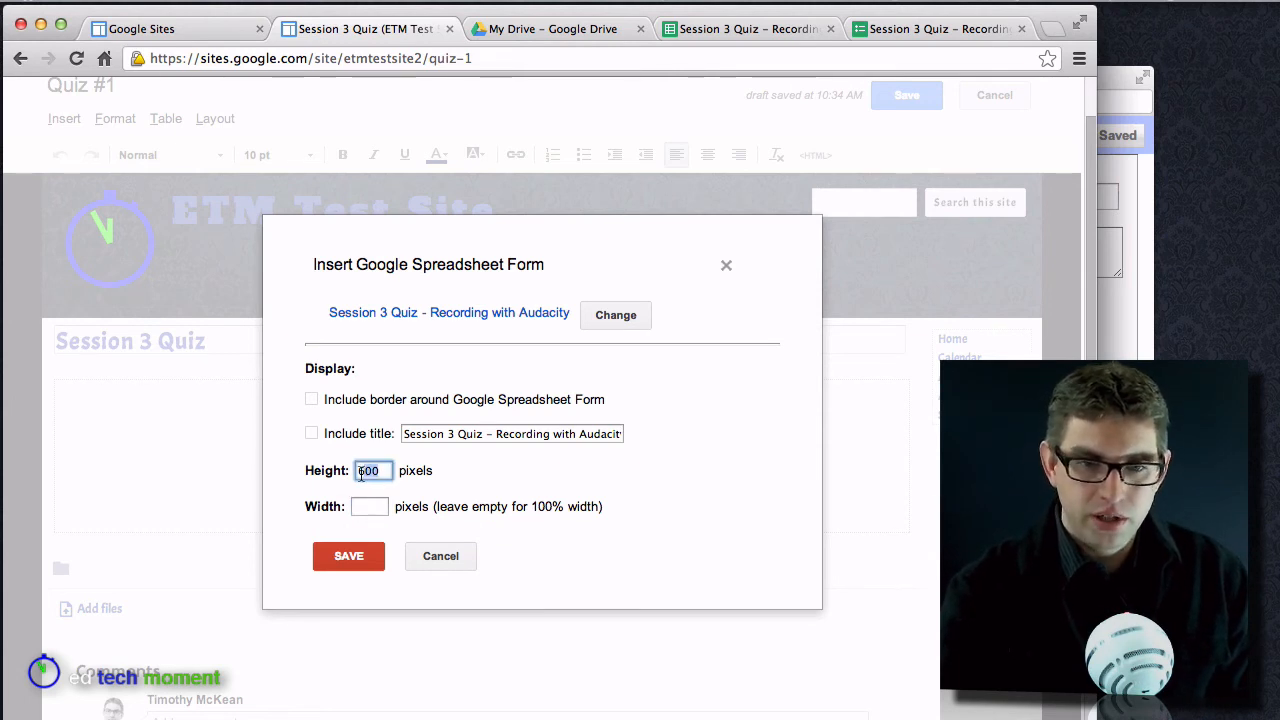
pyautogui.moveTo(366, 475); pyautogui.dragTo(355, 474)
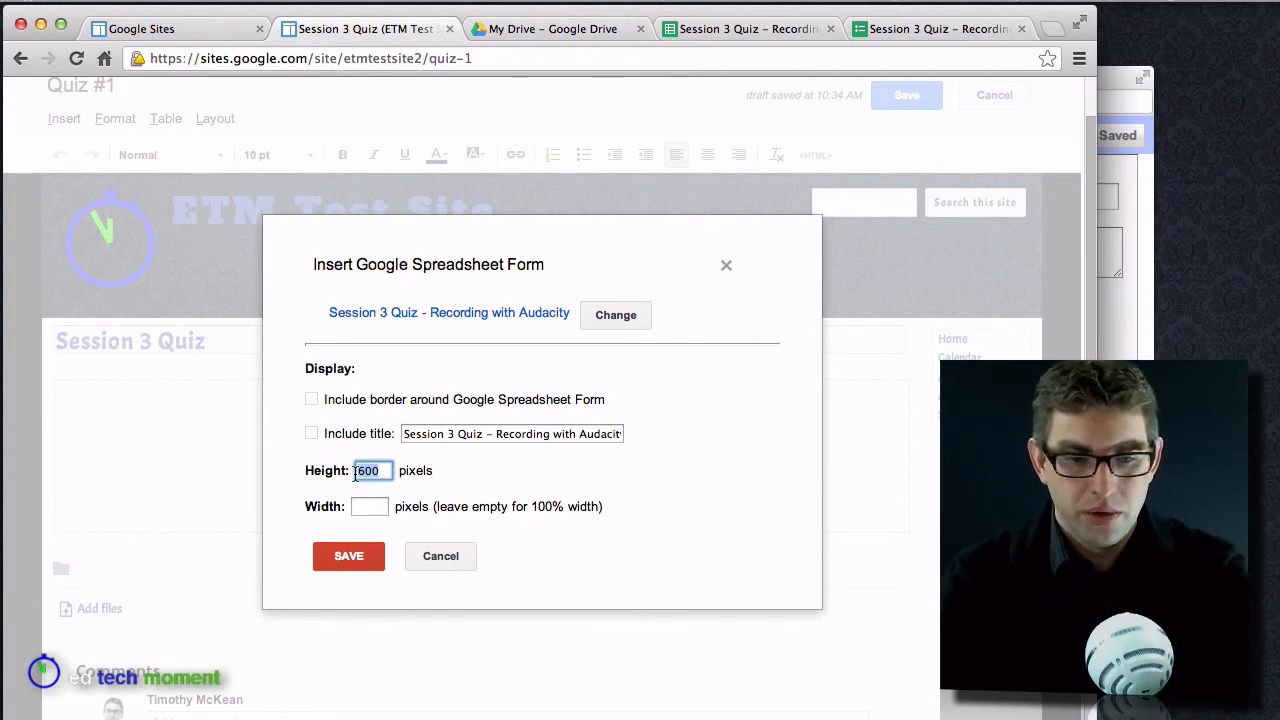
pyautogui.write('2000')
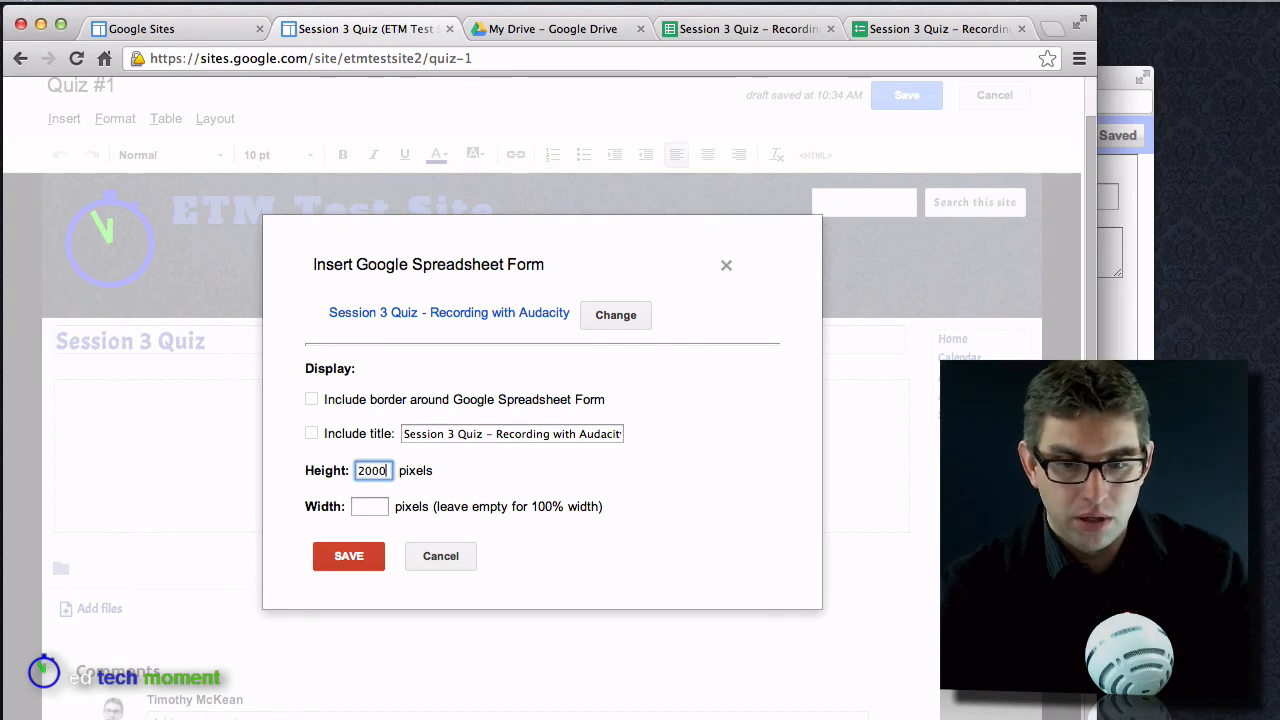
pyautogui.click(341, 558)
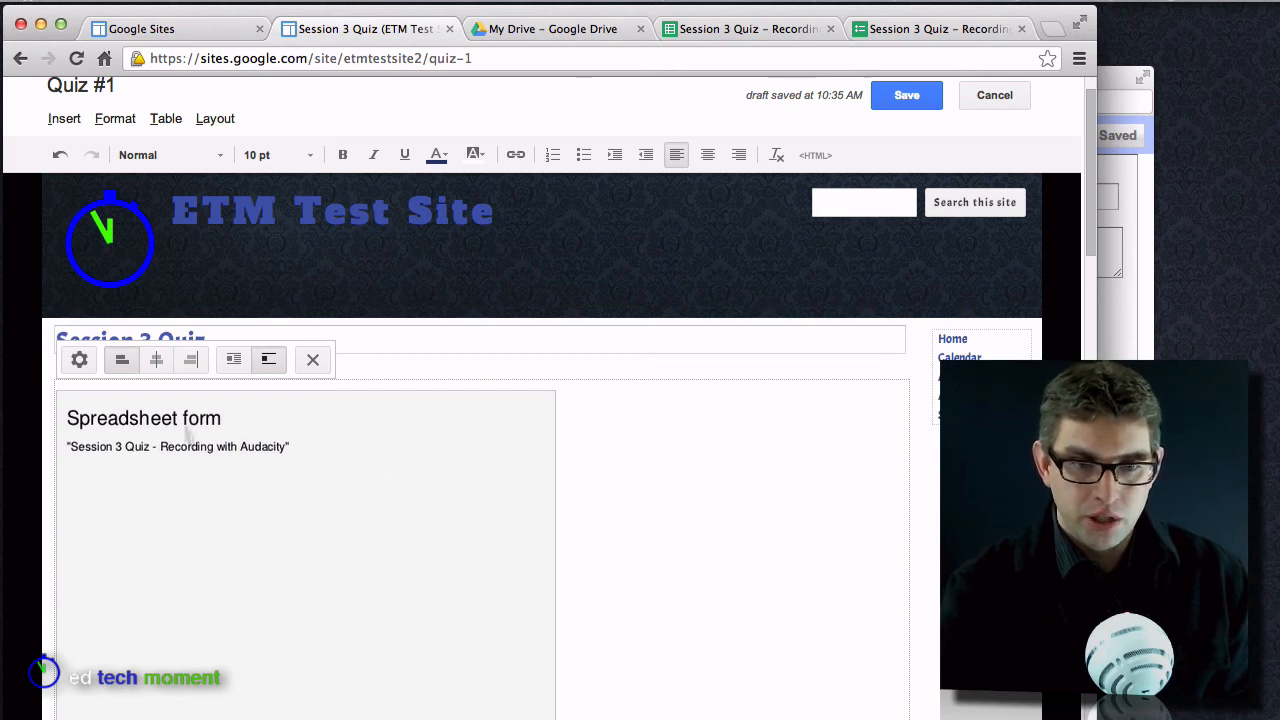
# Center the embedded quiz form on the page and save the page
pyautogui.click(155, 370)
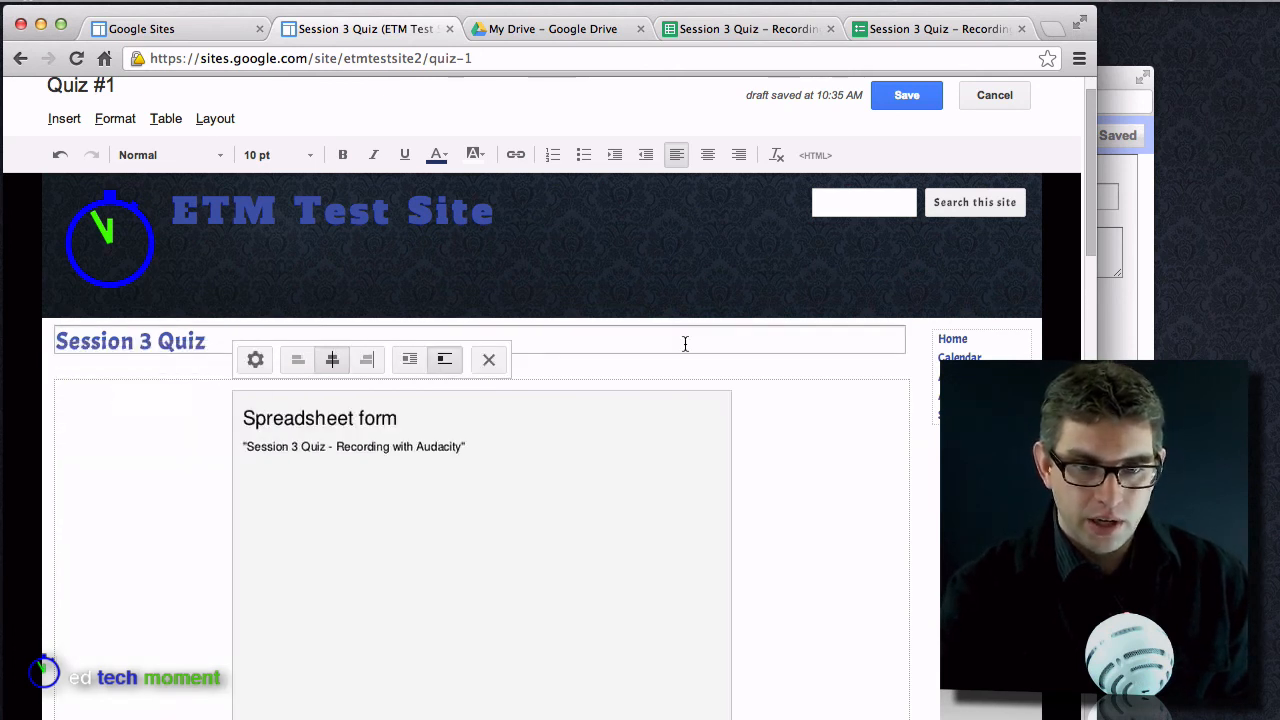
pyautogui.click(912, 96)
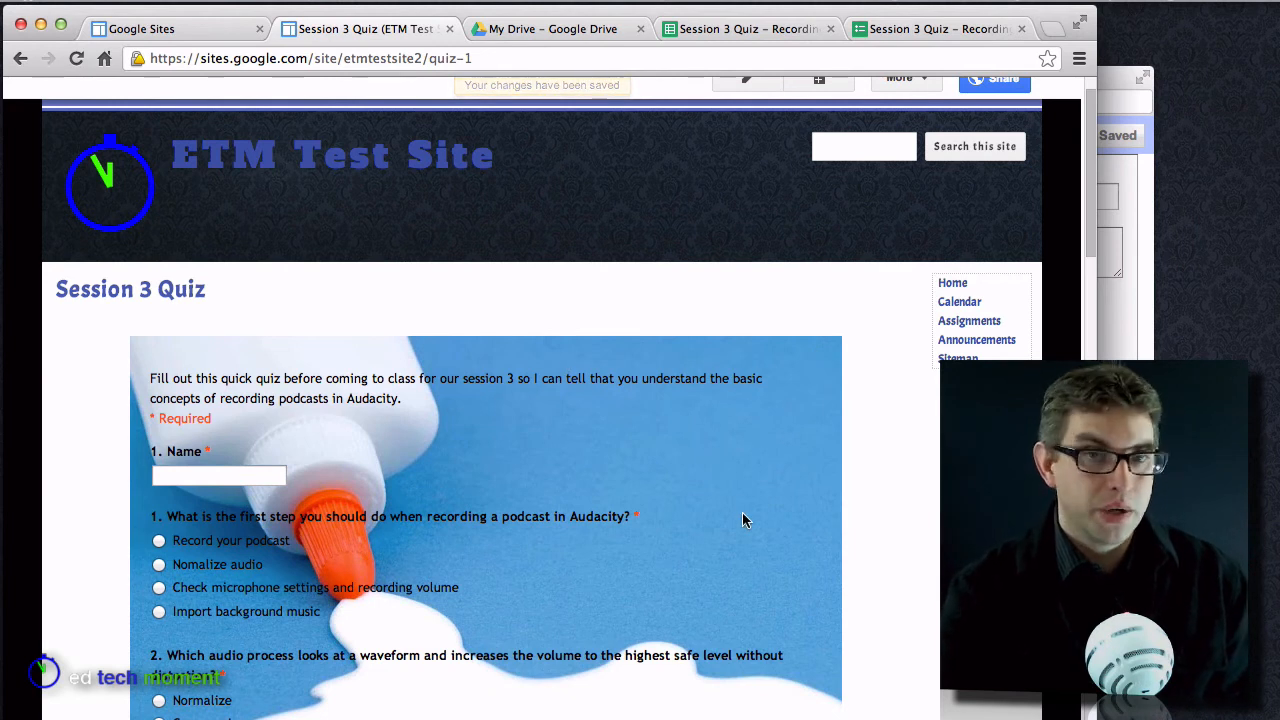
# Check the embedded quiz on the saved page from top to bottom, including the space below the submit button
pyautogui.scroll(-10, 742, 514)
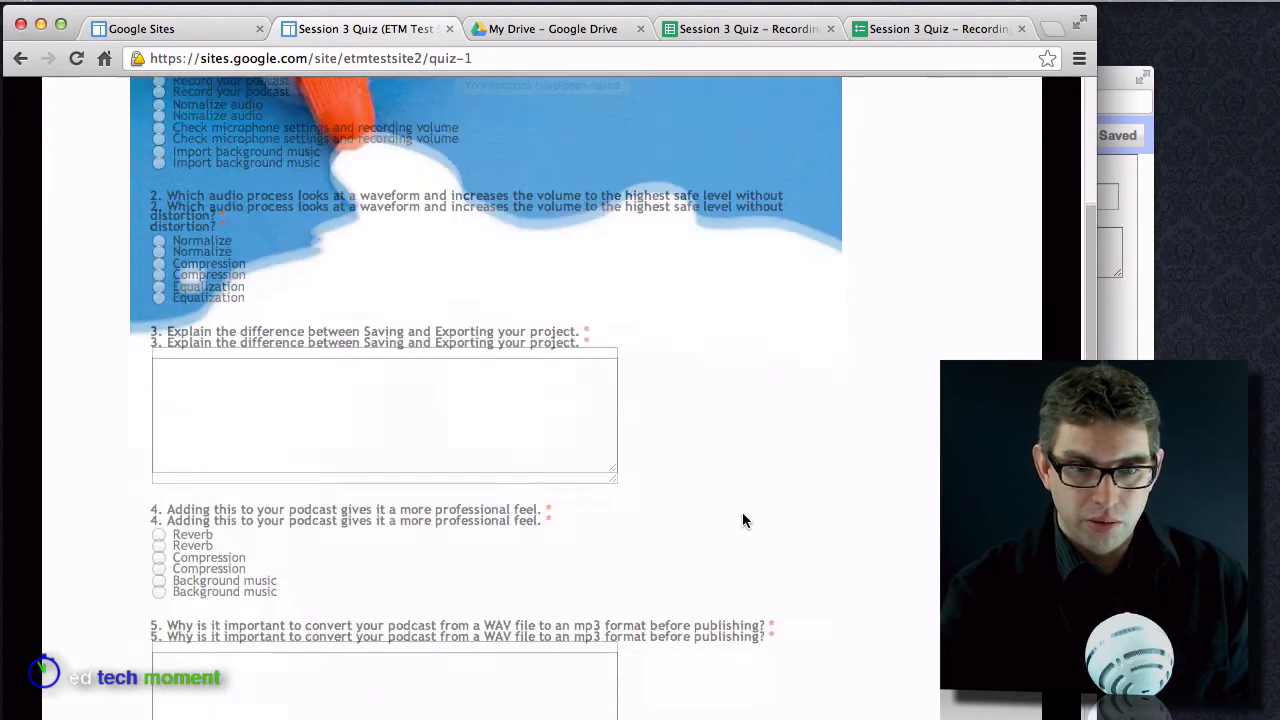
pyautogui.scroll(-10, 742, 520)
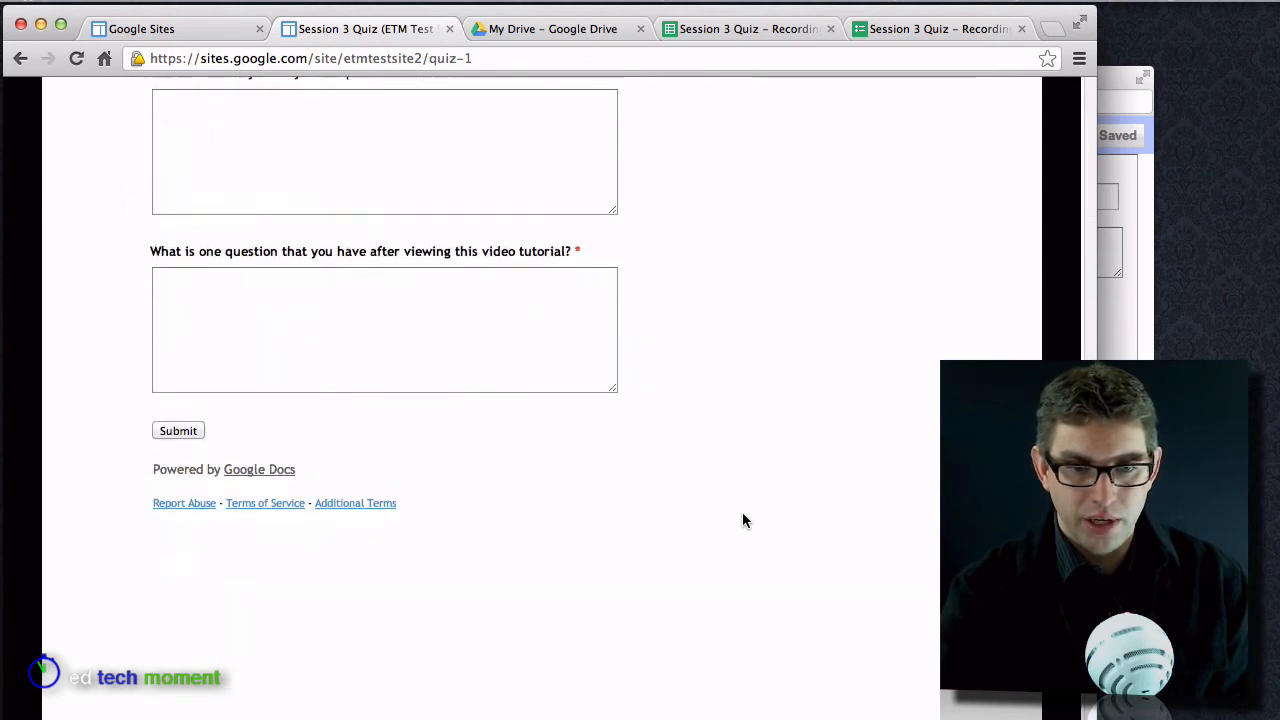
pyautogui.scroll(6, 742, 520)
pyautogui.scroll(-15, 742, 520)
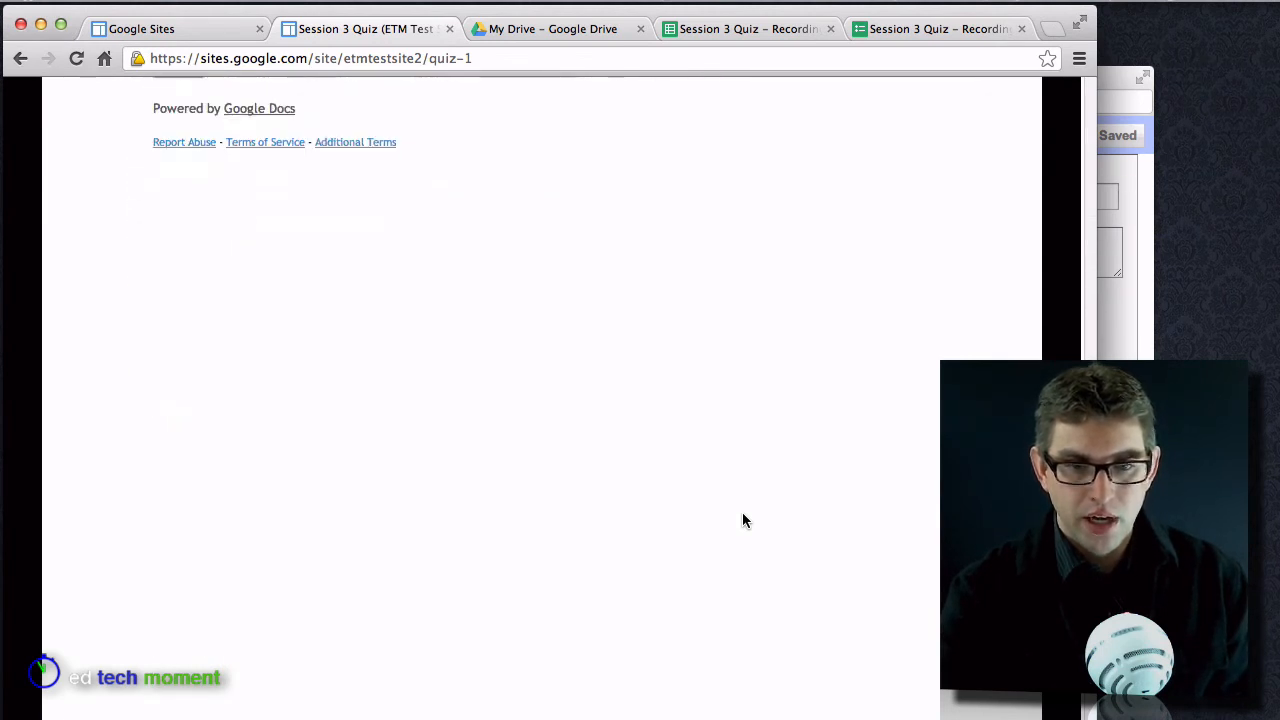
pyautogui.scroll(15, 742, 520)
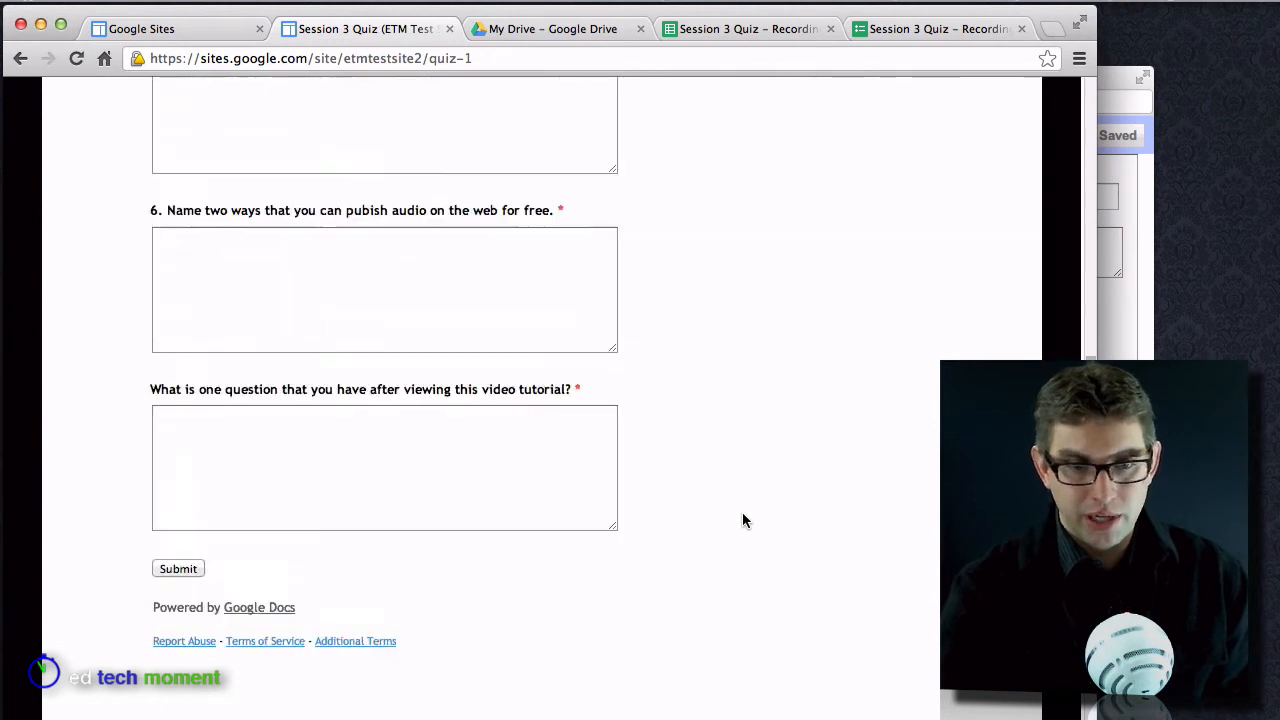
pyautogui.scroll(8, 742, 520)
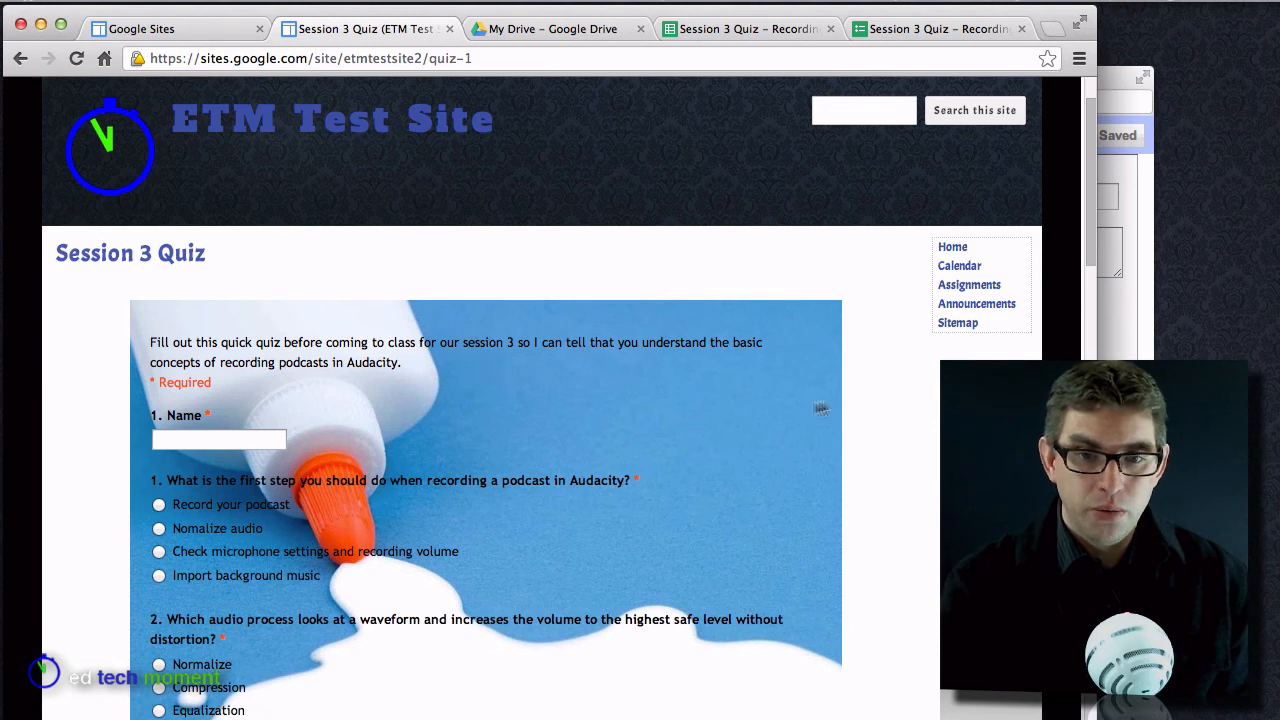
pyautogui.scroll(2, 784, 395)
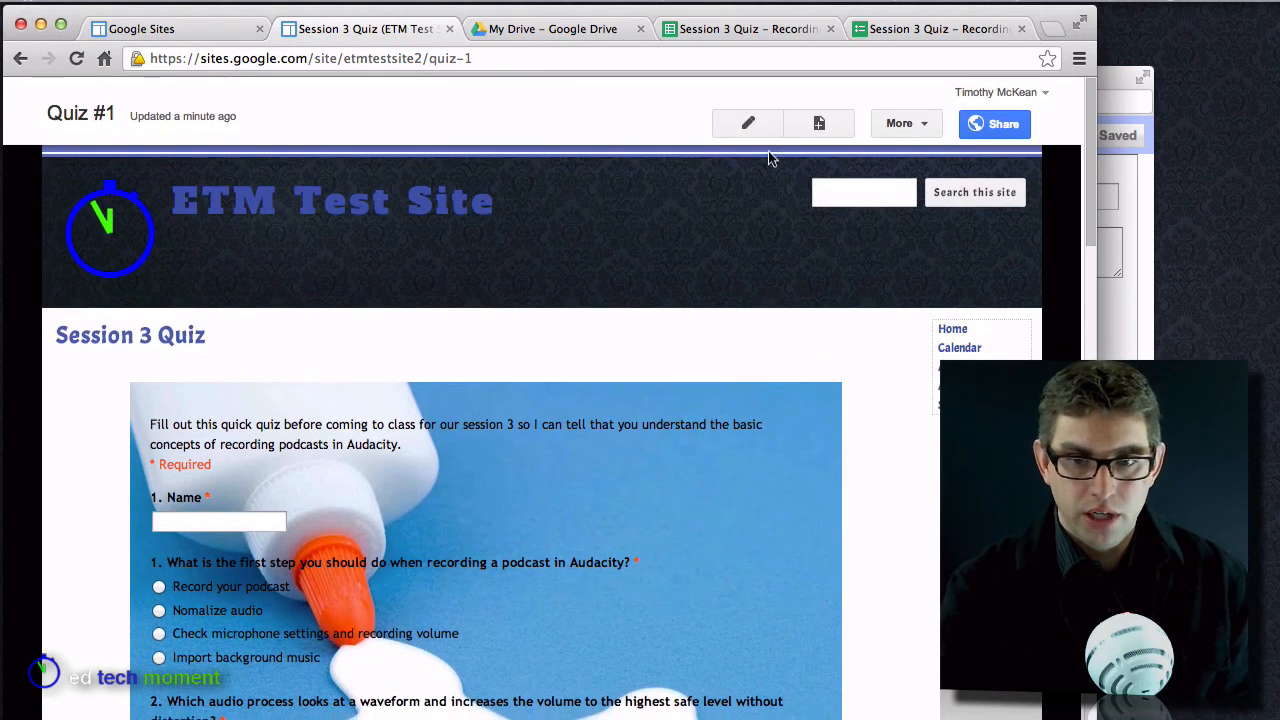
# Set the embedded quiz form's height to 1500 pixels, save the page and check the space below the form
pyautogui.click(753, 130)
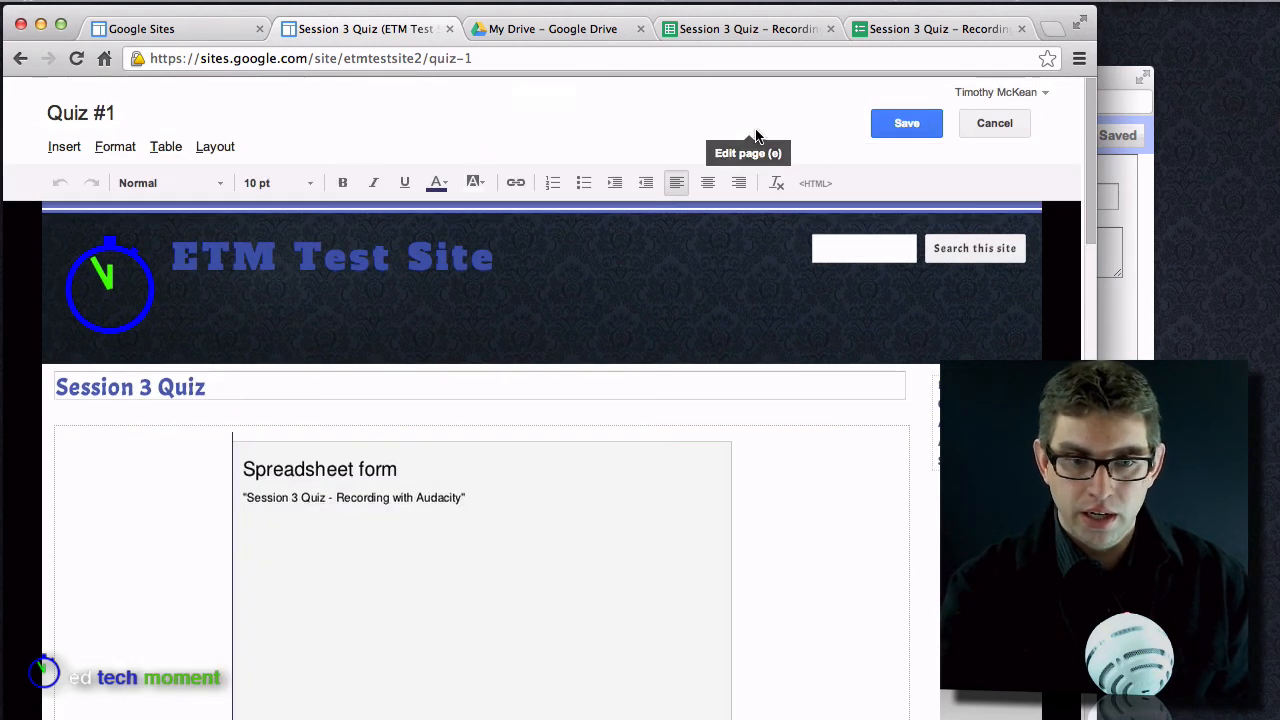
pyautogui.click(475, 585)
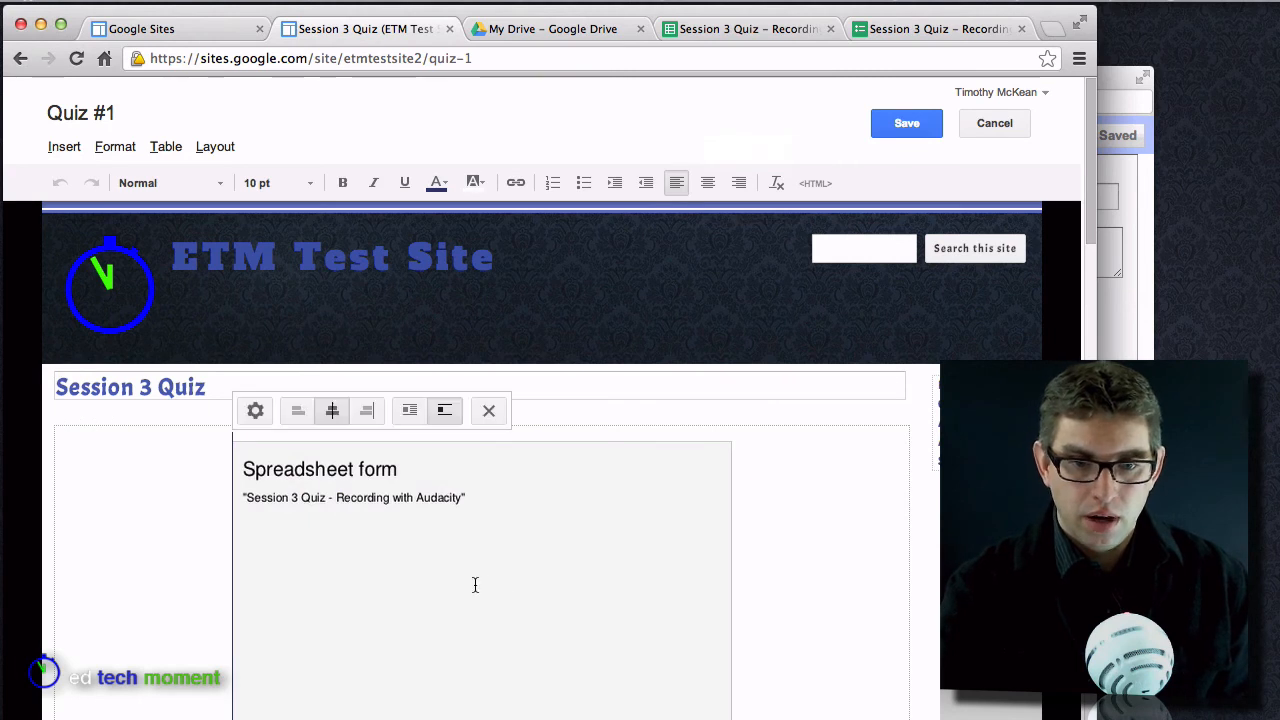
pyautogui.click(255, 410)
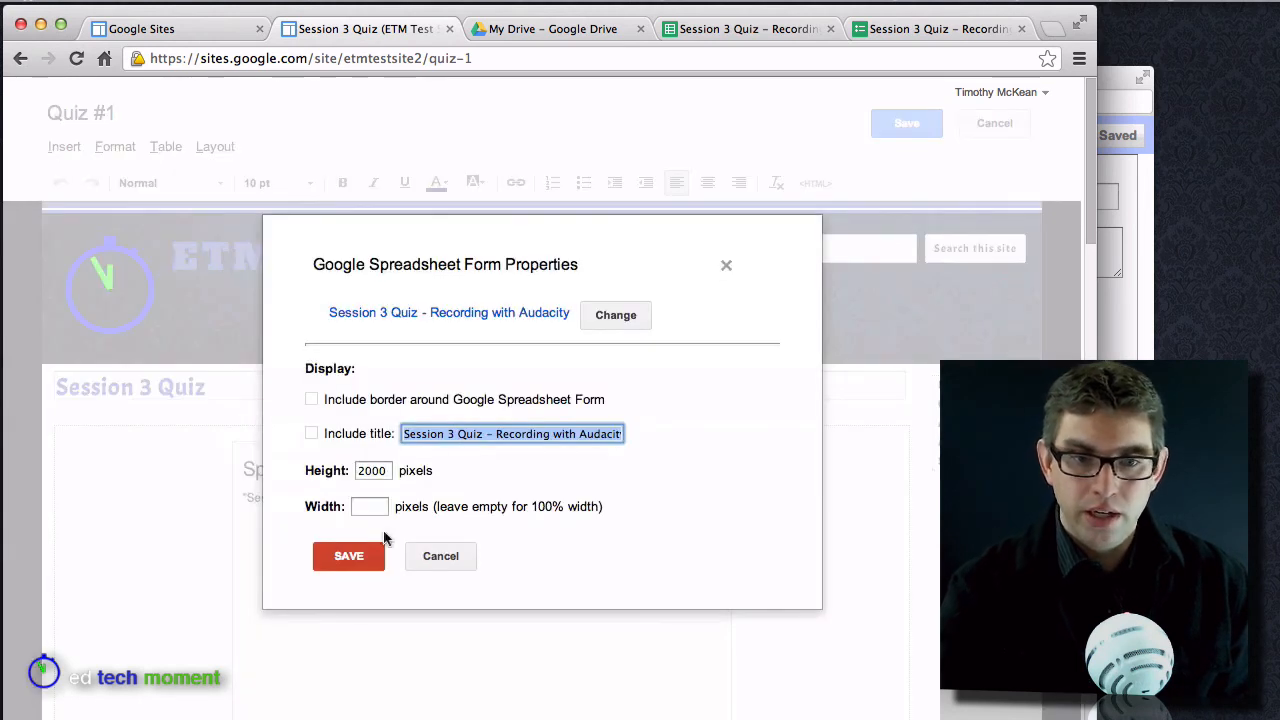
pyautogui.moveTo(384, 473); pyautogui.dragTo(353, 473)
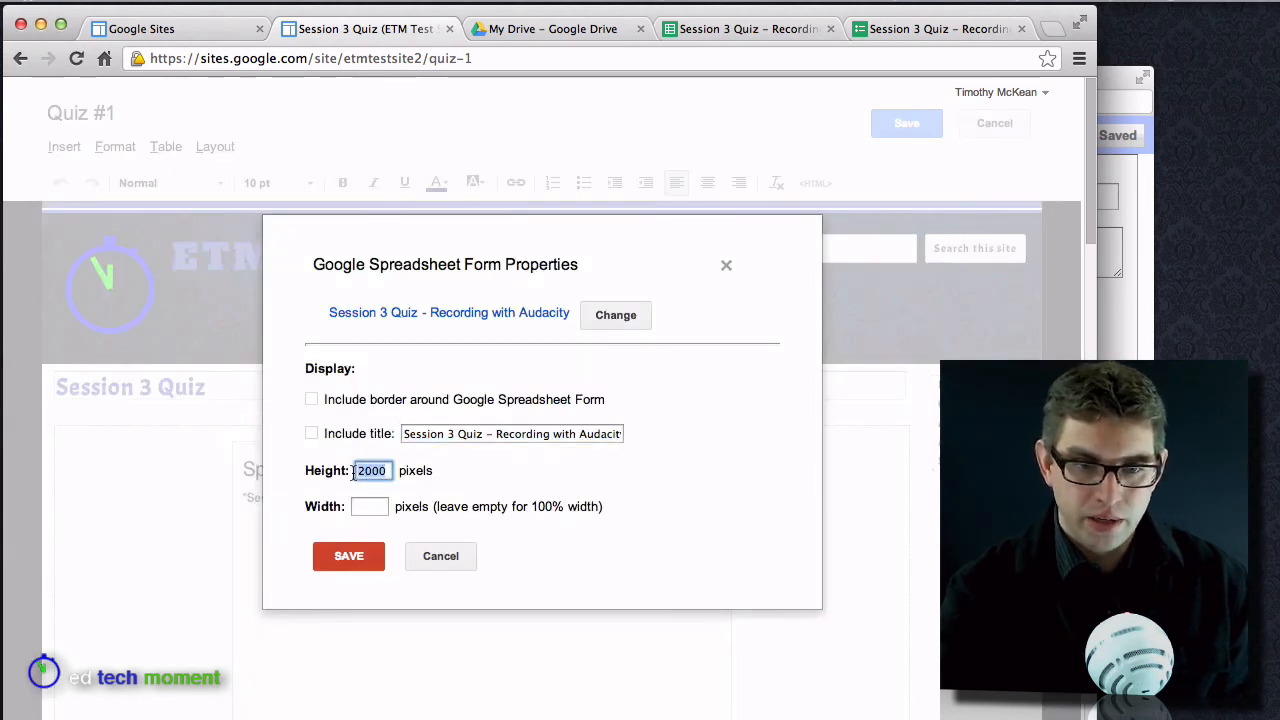
pyautogui.write('1')
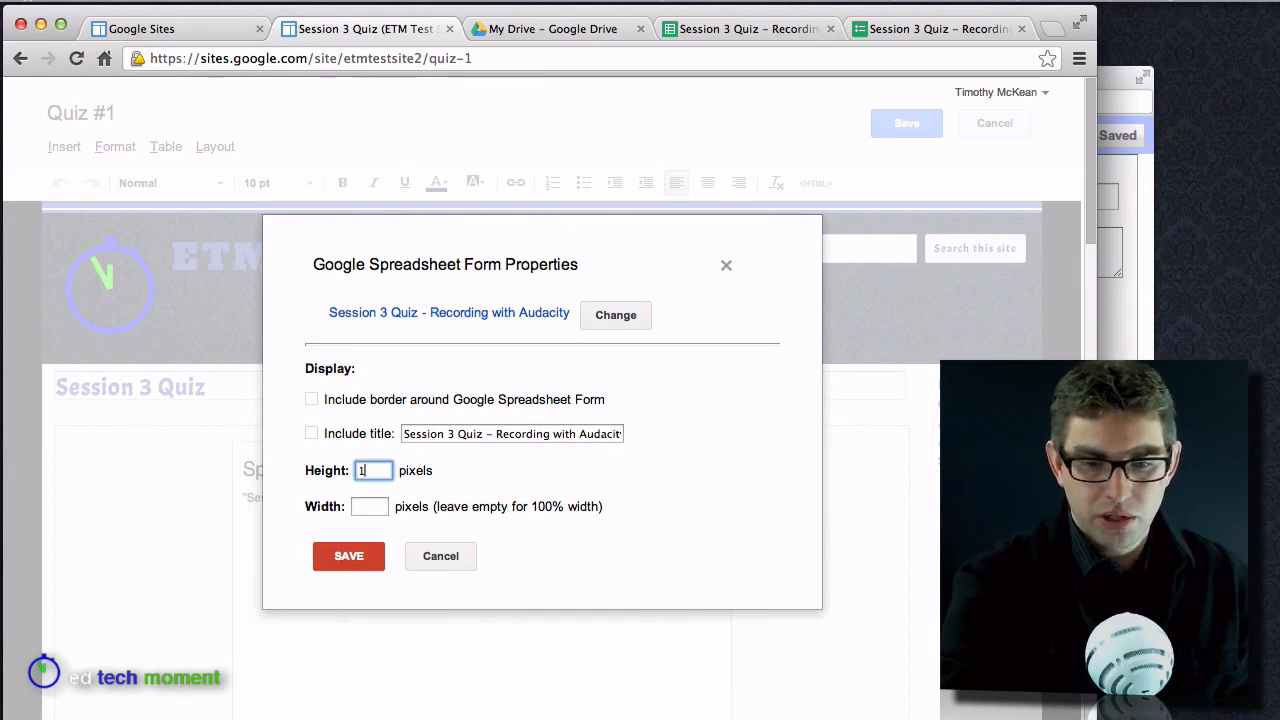
pyautogui.write('500')
pyautogui.click(343, 558)
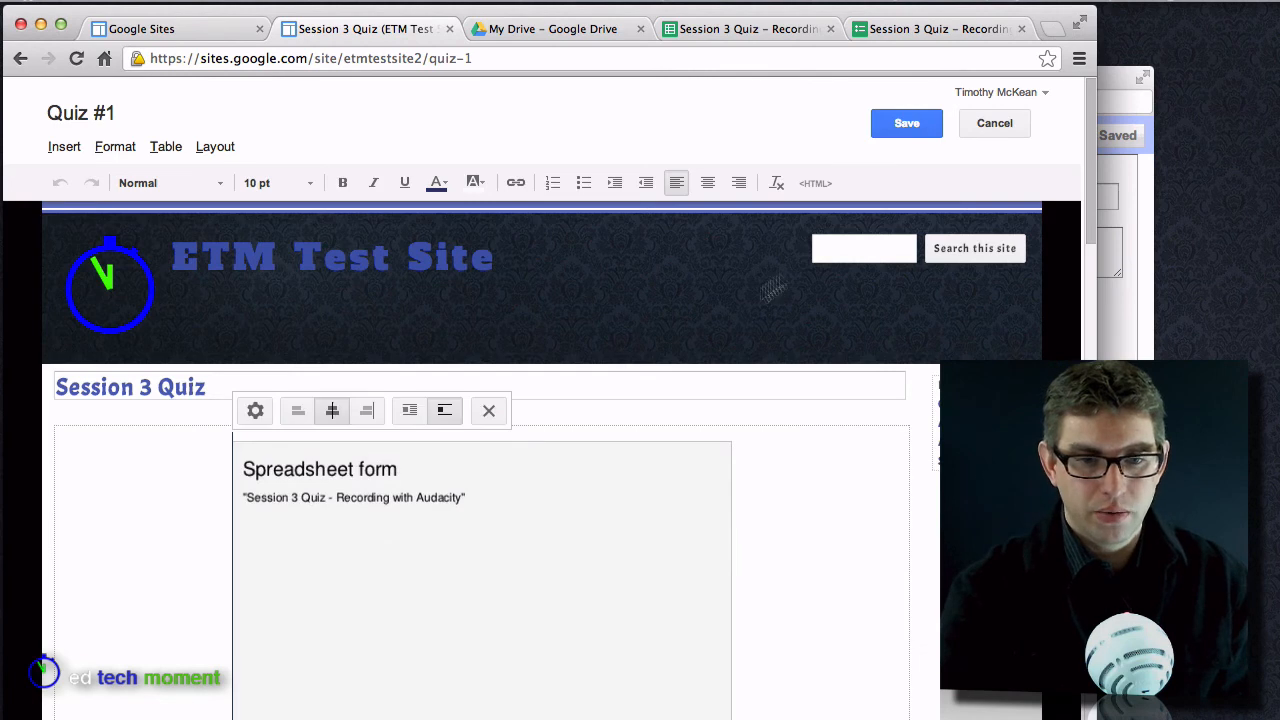
pyautogui.click(907, 135)
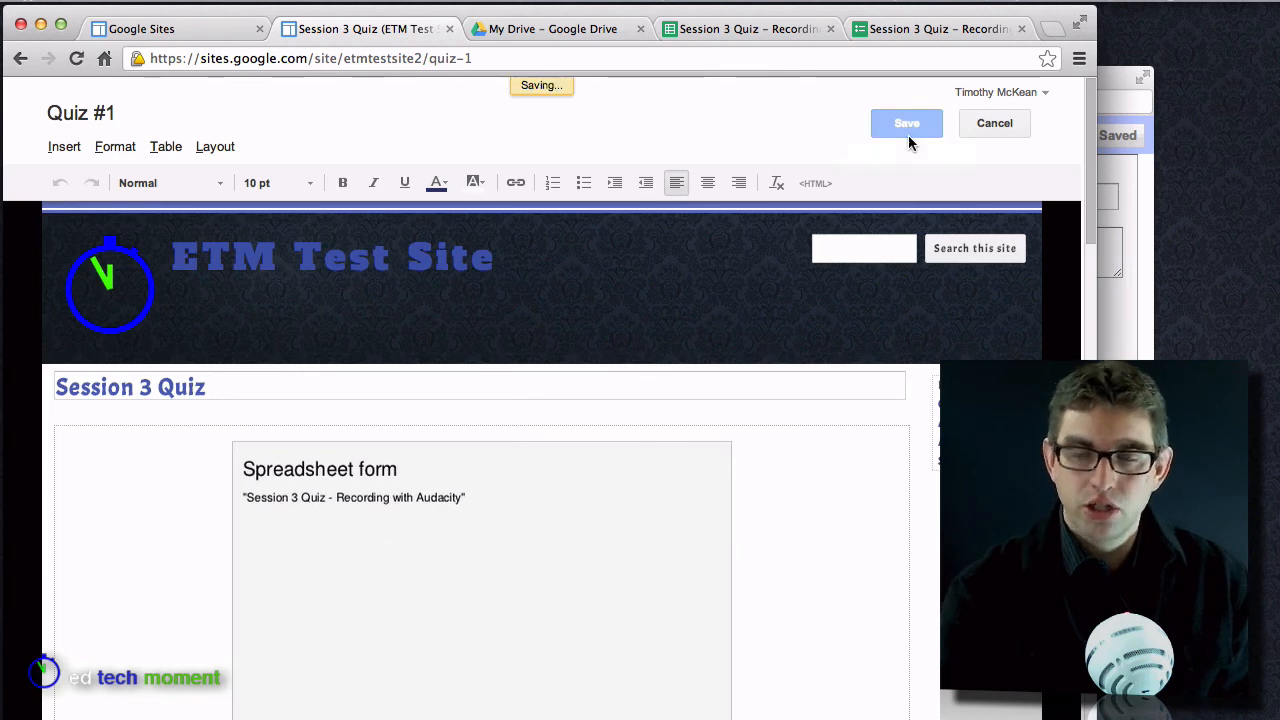
pyautogui.scroll(-15, 866, 538)
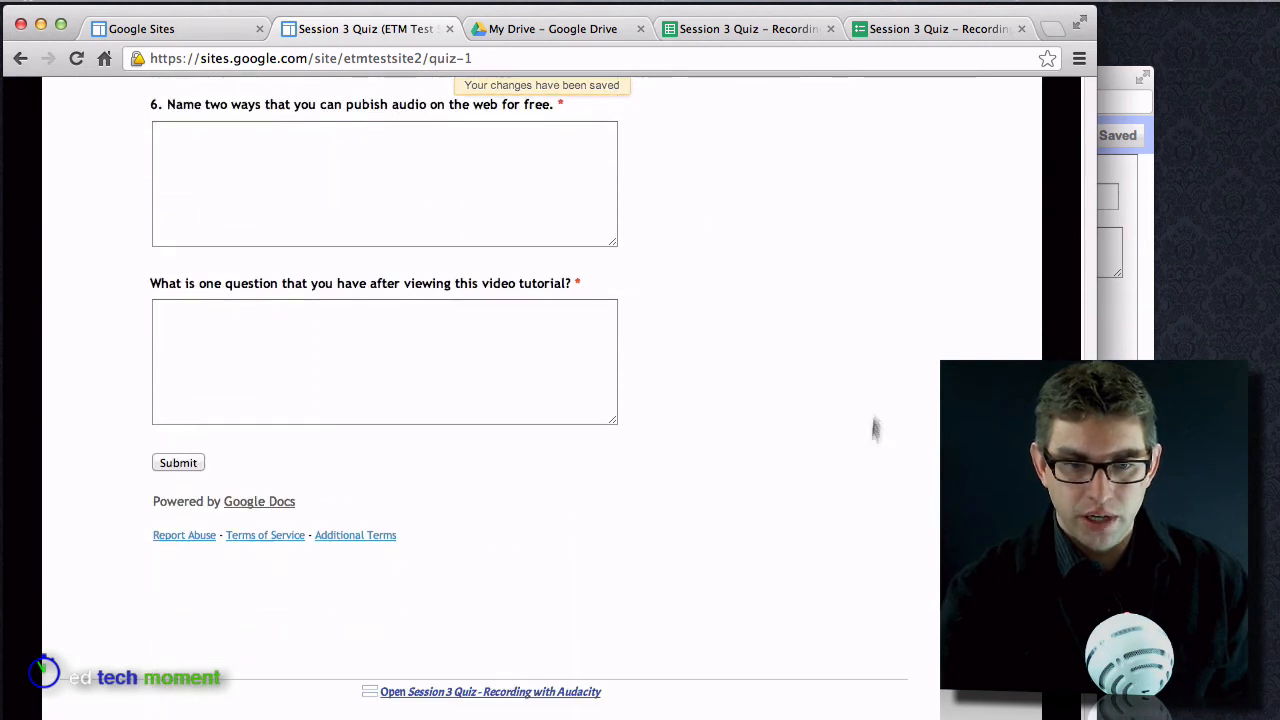
pyautogui.scroll(15, 869, 511)
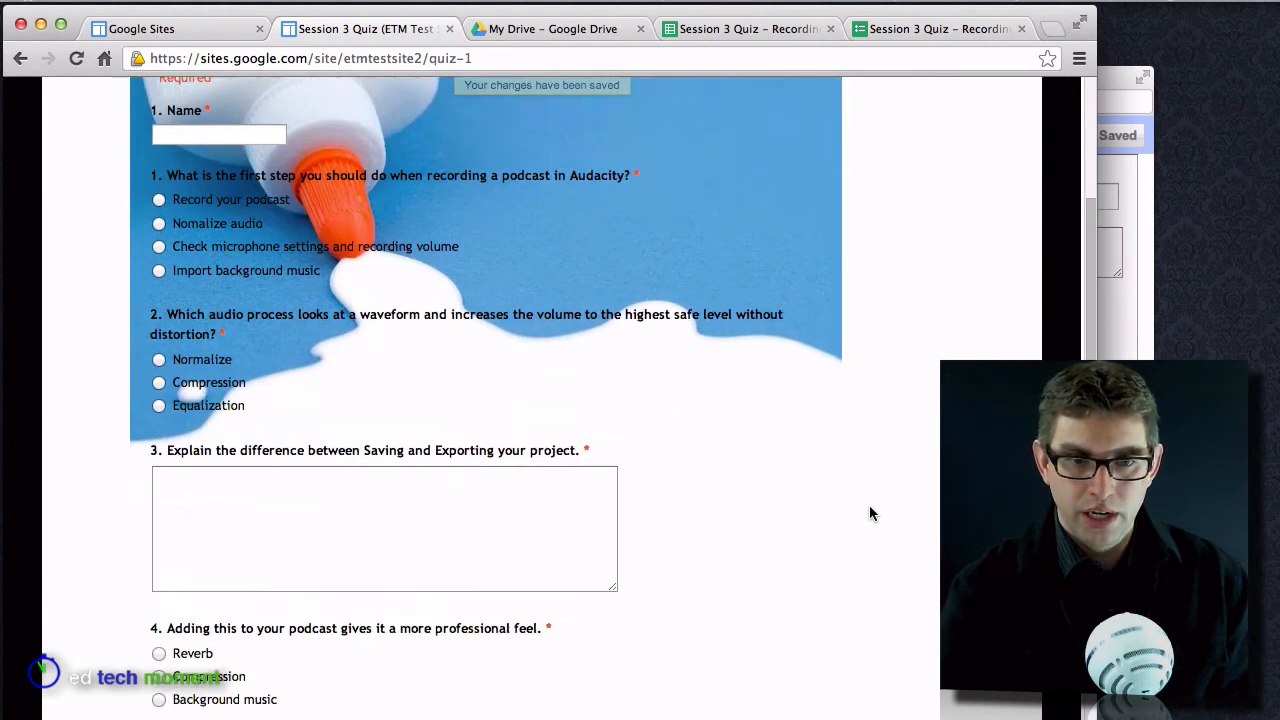
pyautogui.scroll(4, 869, 513)
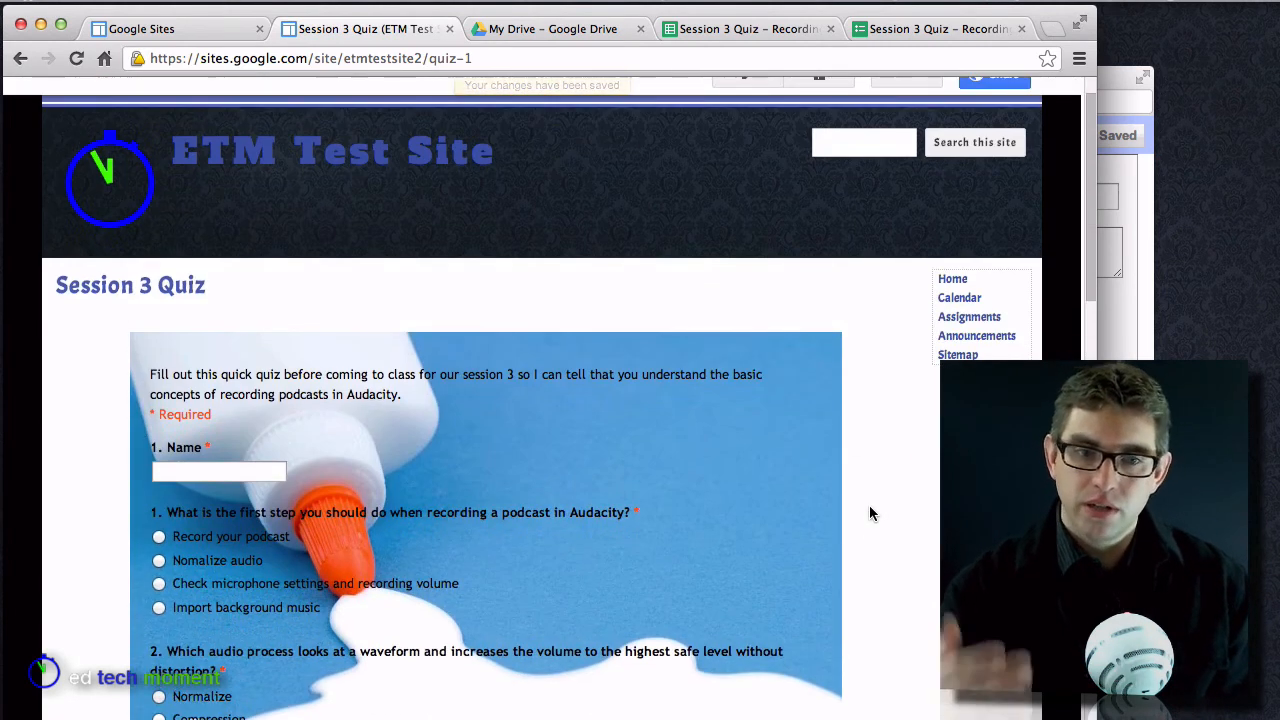